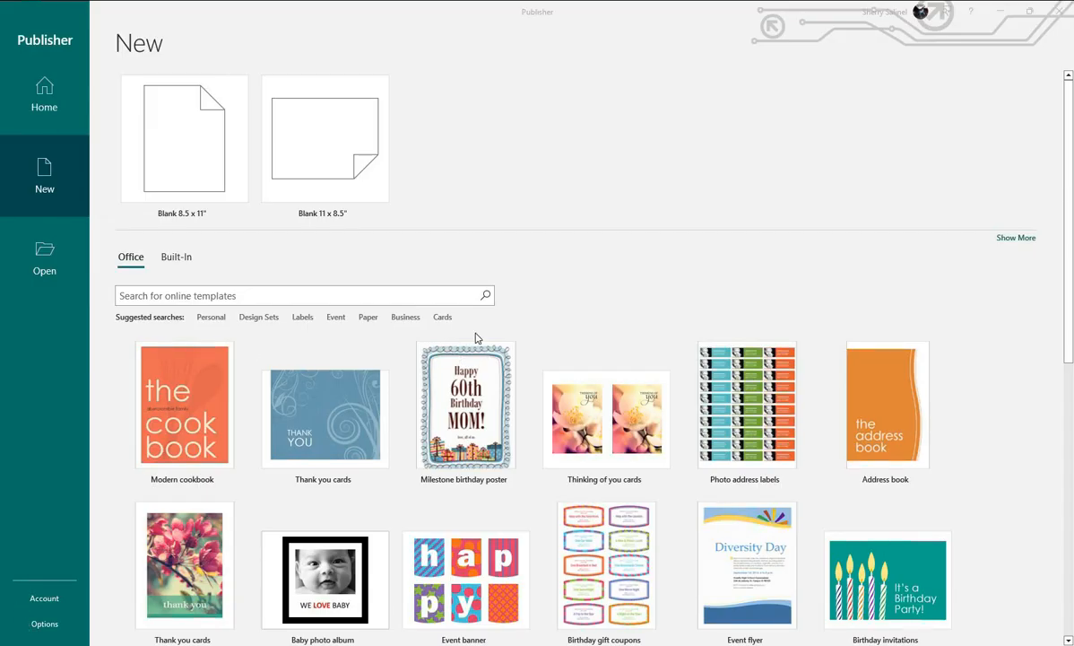
# - Search the online templates for "certificate" and create a publication from the Student excellence award (elementary) template with smiling flowers
pyautogui.click(339, 290)
pyautogui.click(235, 295)
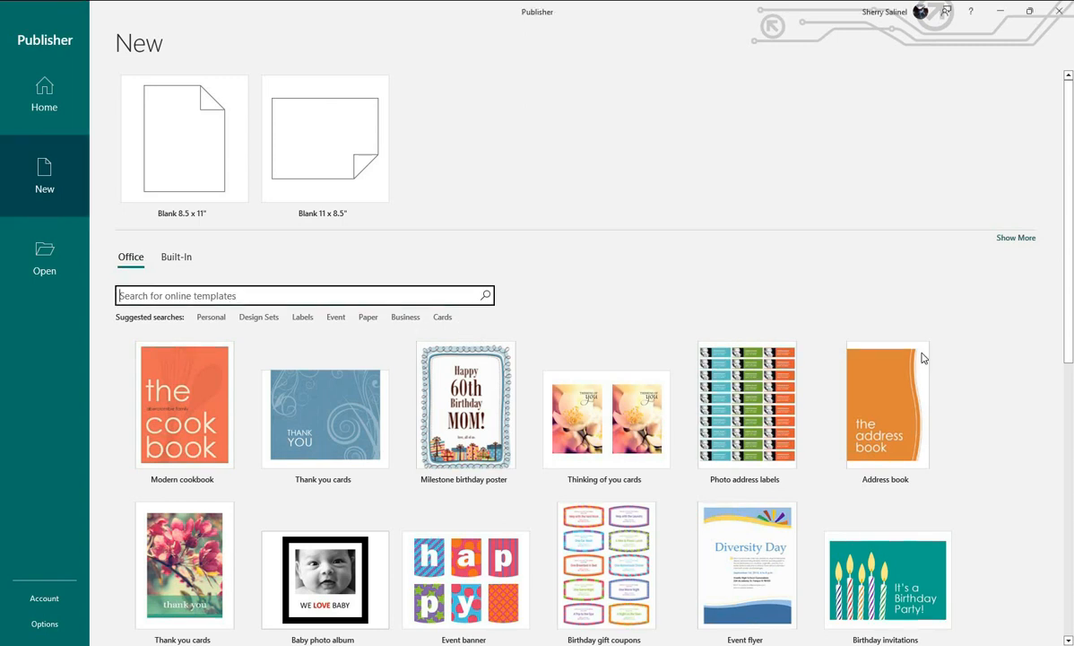
pyautogui.write('certificate')
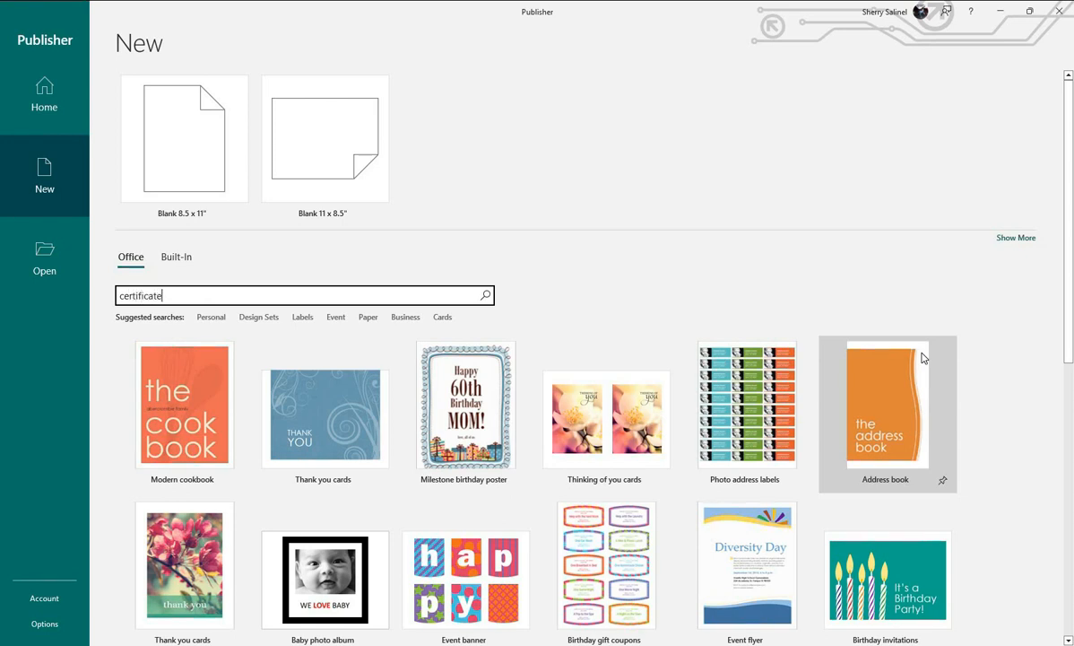
pyautogui.press('Return')
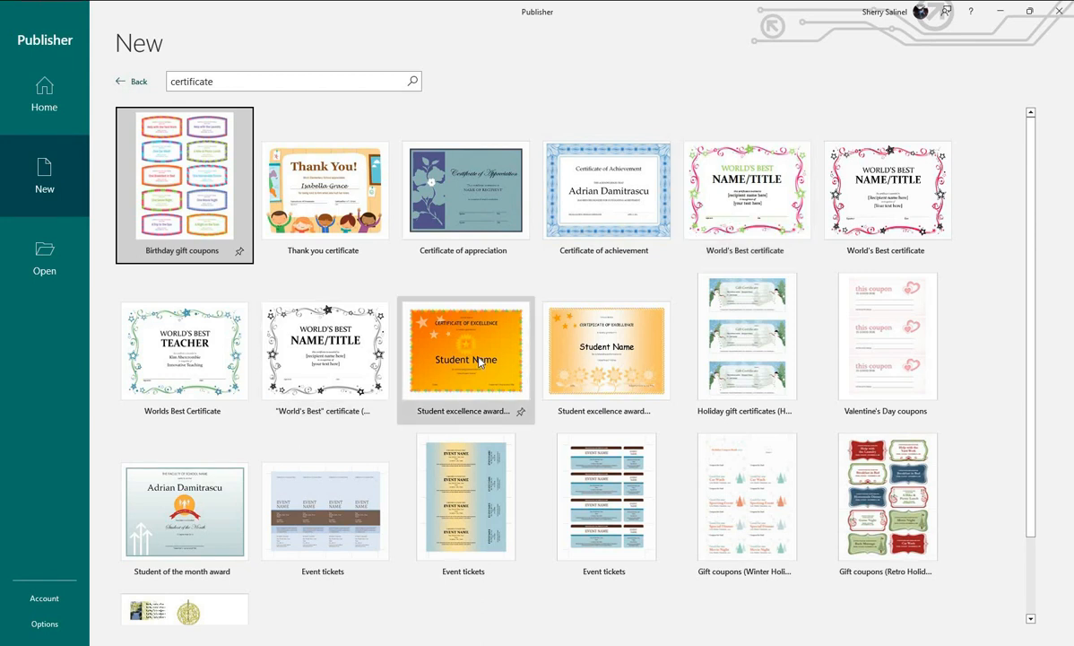
pyautogui.click(606, 350)
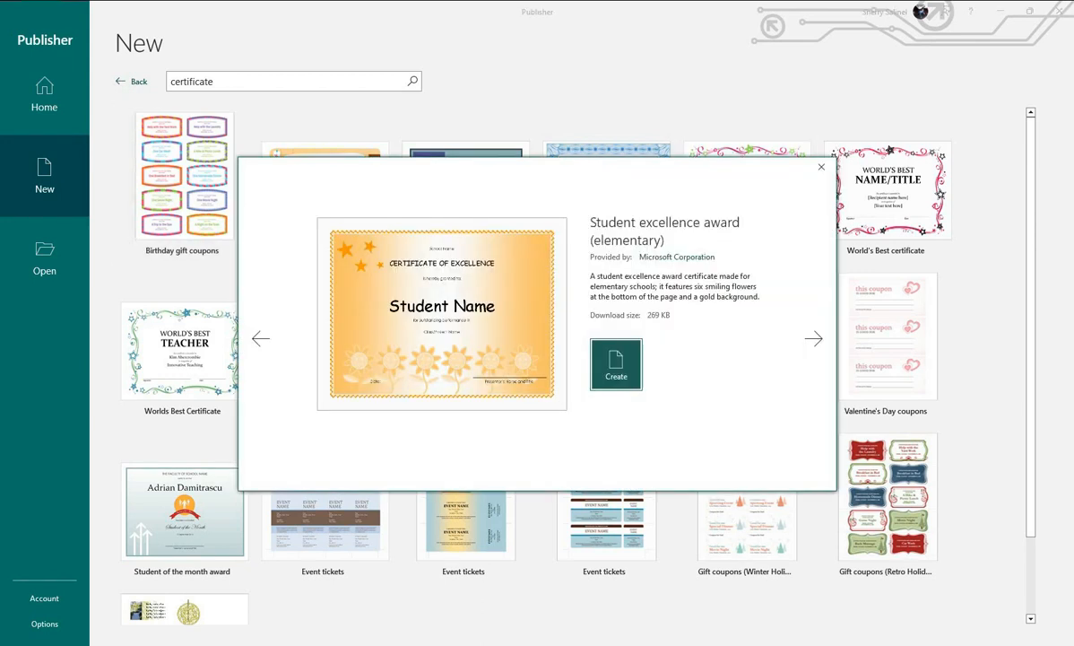
pyautogui.click(616, 366)
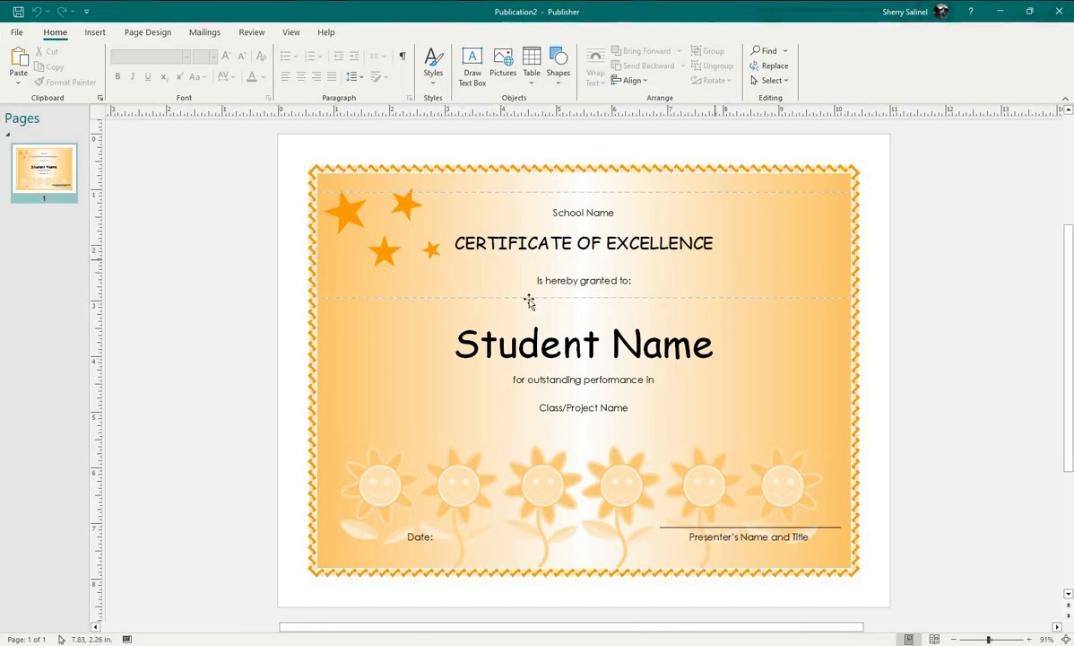
# - Add a blank underscore line after "for outstanding performance in" on the certificate
pyautogui.click(588, 339)
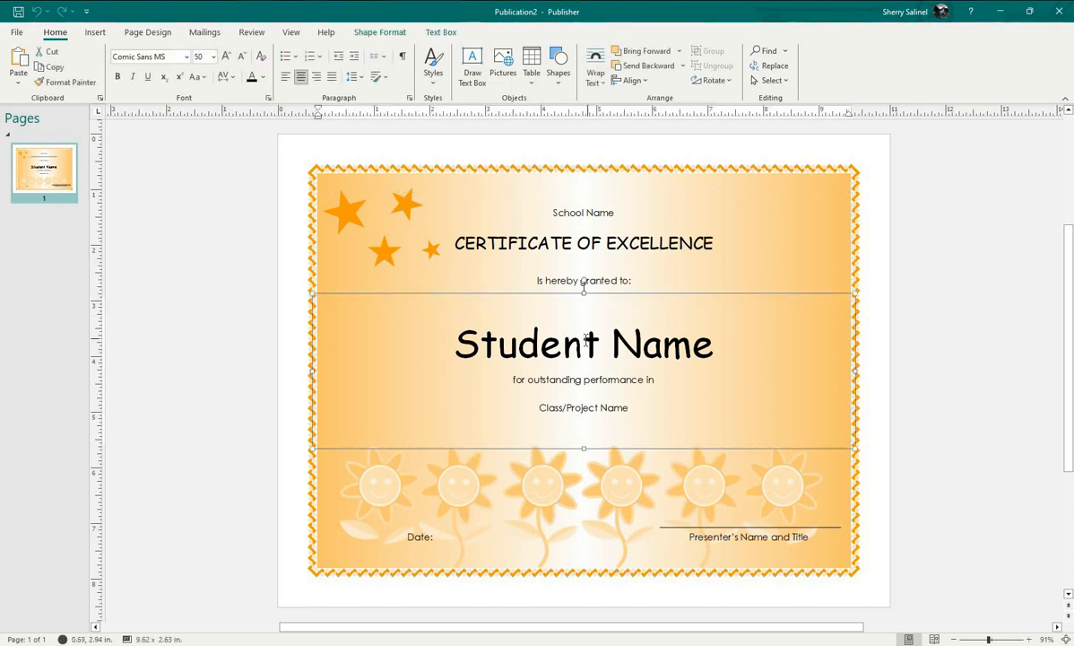
pyautogui.click(667, 380)
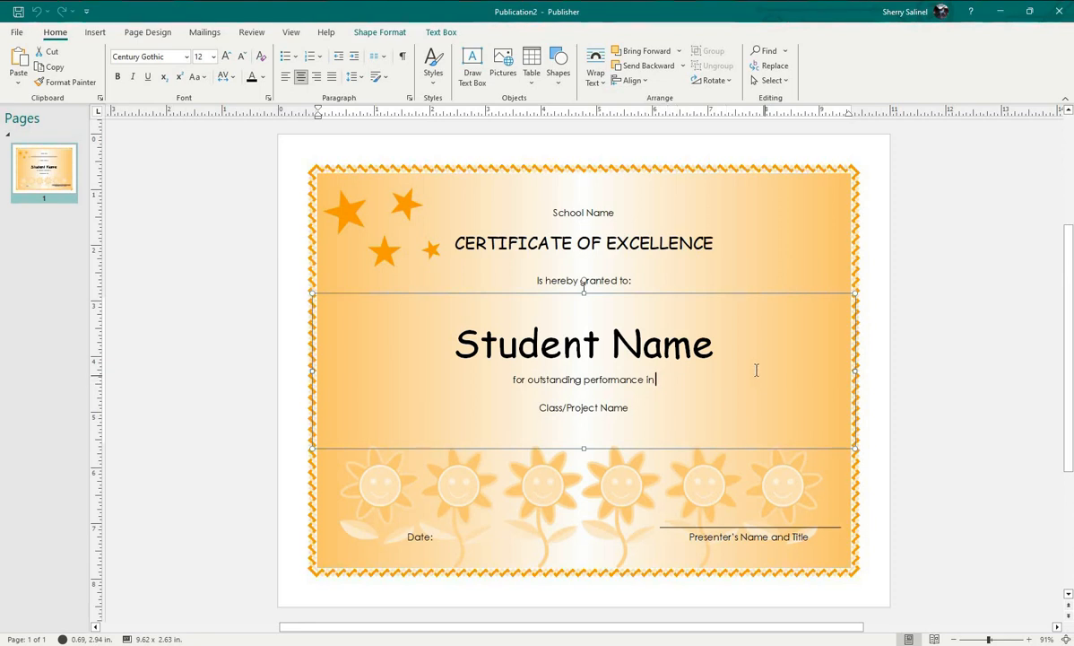
pyautogui.write('____')
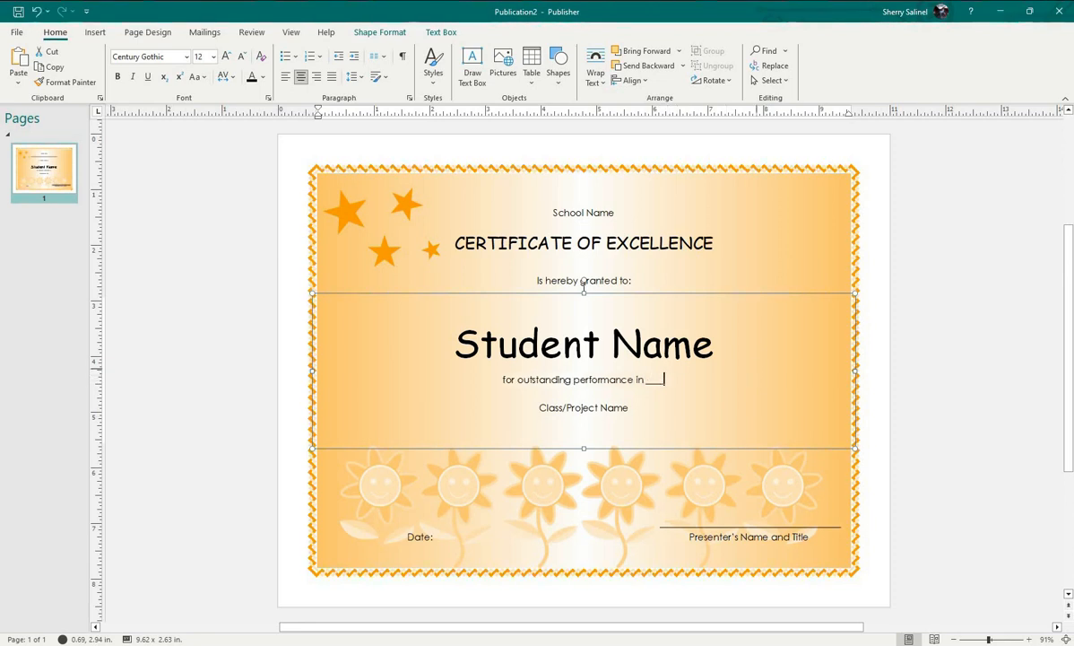
pyautogui.write('___________')
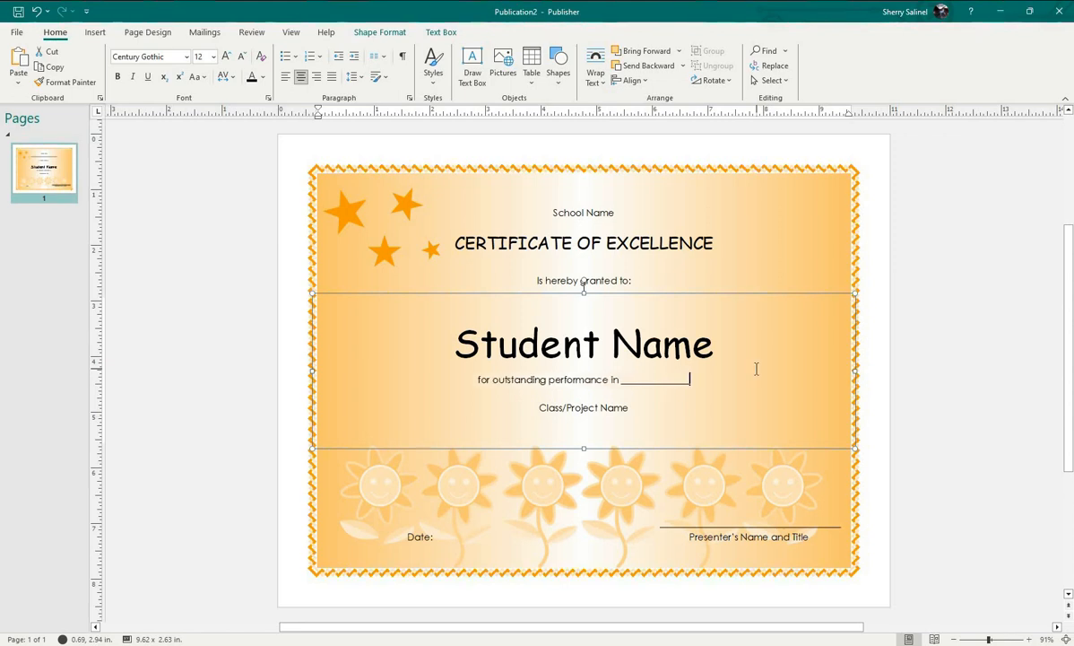
pyautogui.write('_')
# - Replace the "Class/Project Name" text with "Average :" followed by a blank underscore line
pyautogui.click(600, 408)
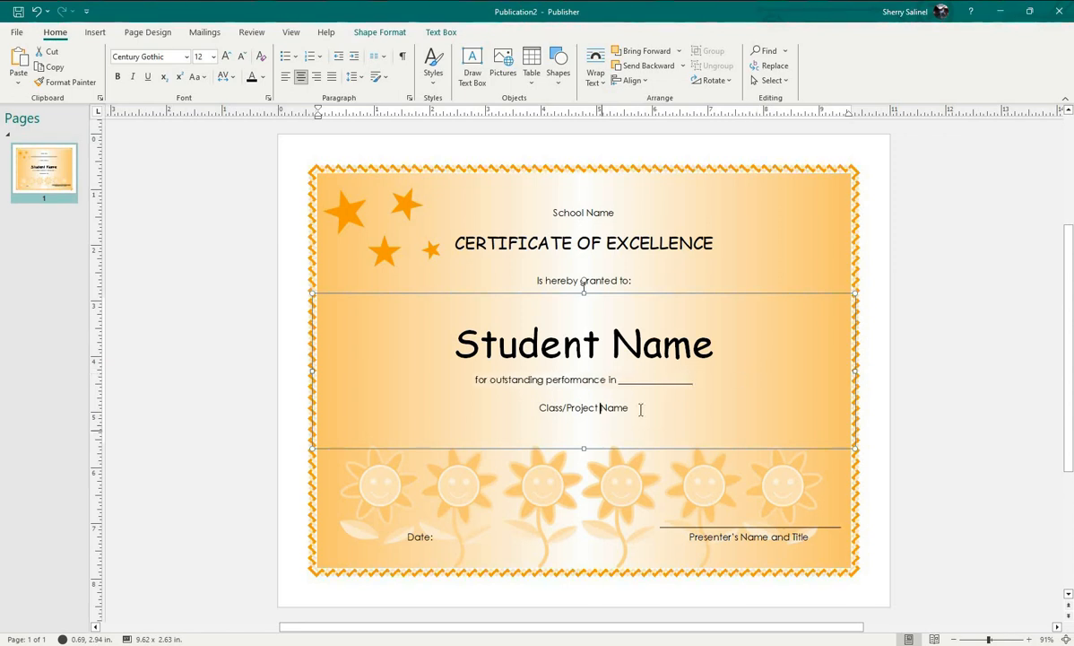
pyautogui.moveTo(632, 410); pyautogui.dragTo(549, 405)
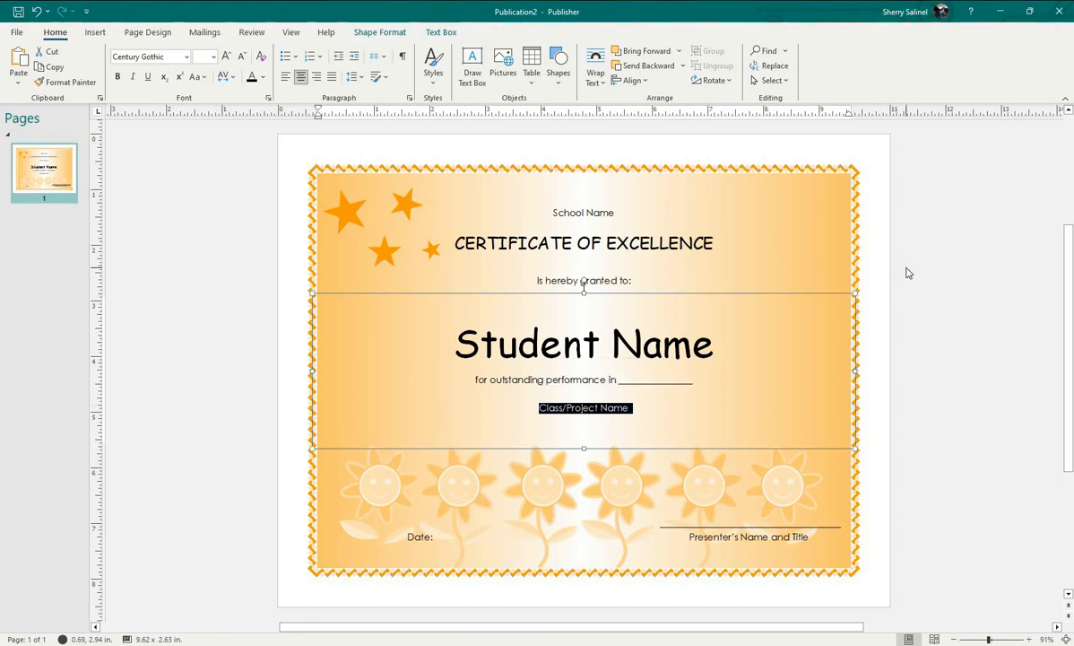
pyautogui.write('Average')
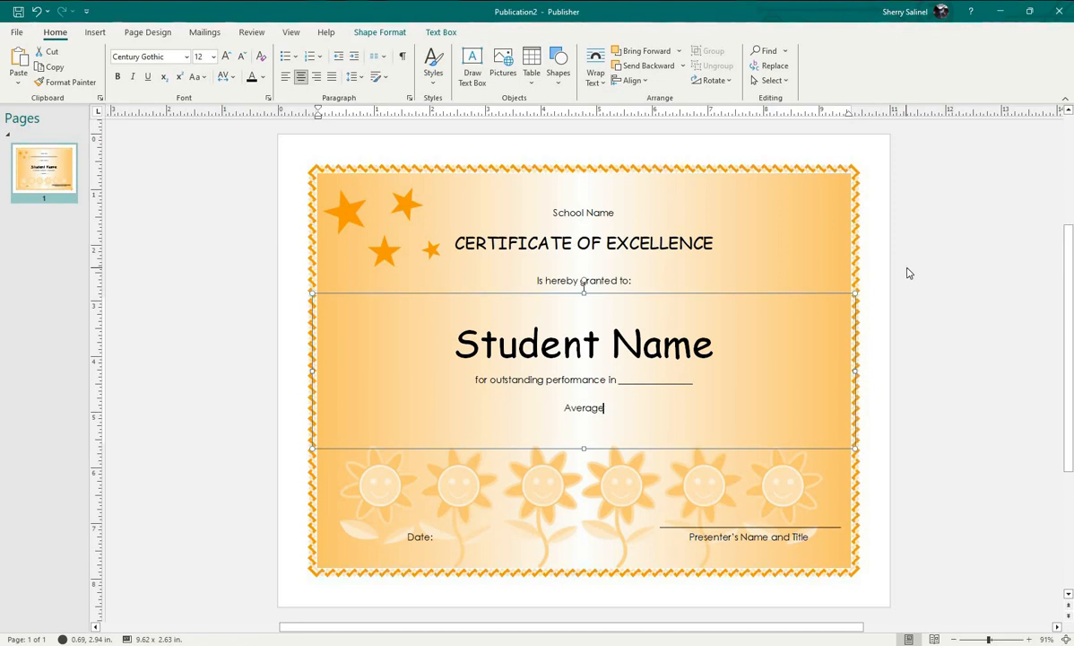
pyautogui.write(' : _________________')
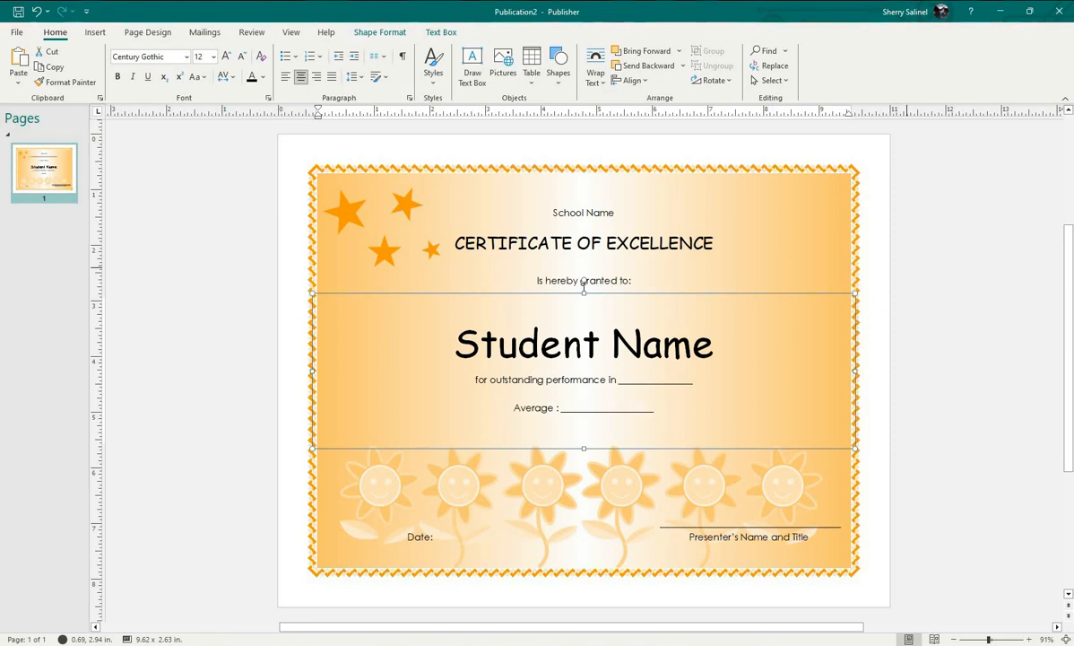
pyautogui.press('BackSpace')
pyautogui.press('BackSpace')
pyautogui.press('BackSpace')
pyautogui.click(807, 286)
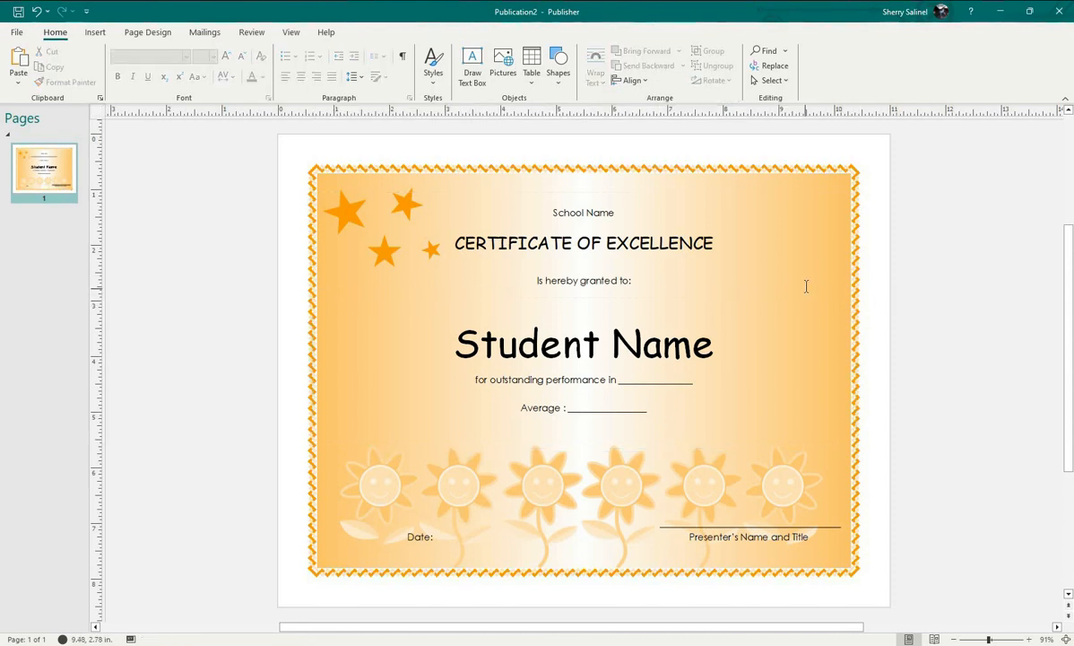
pyautogui.click(583, 213)
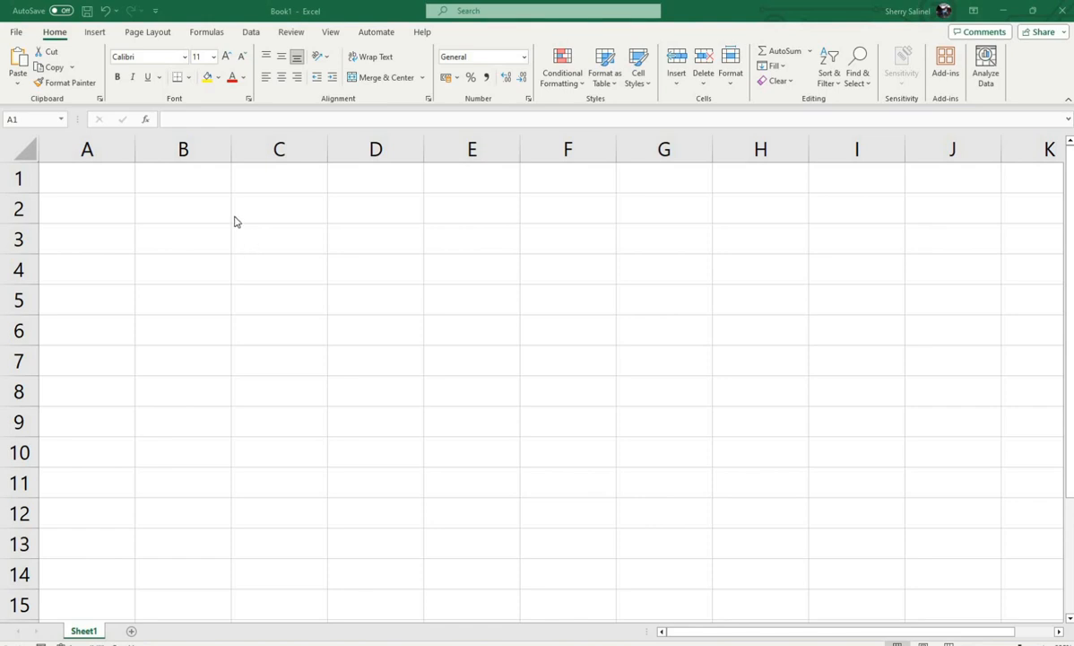
# - In a blank Excel workbook, enter the headers NAME, GRADE and REMARKS in cells A1 to C1
pyautogui.click(121, 183)
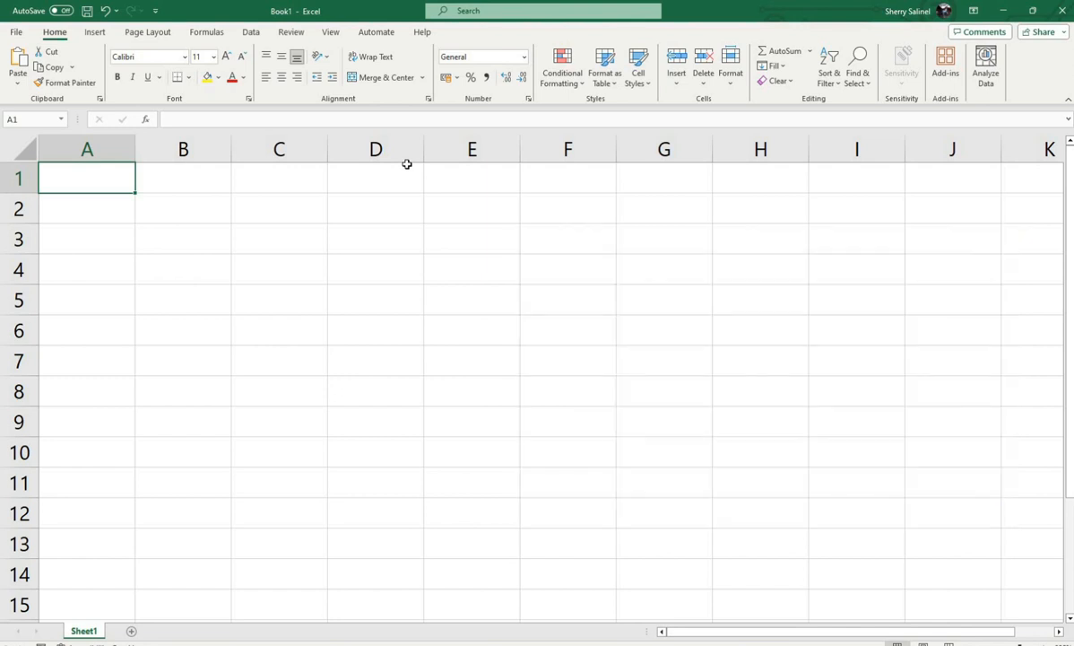
pyautogui.write('NAME')
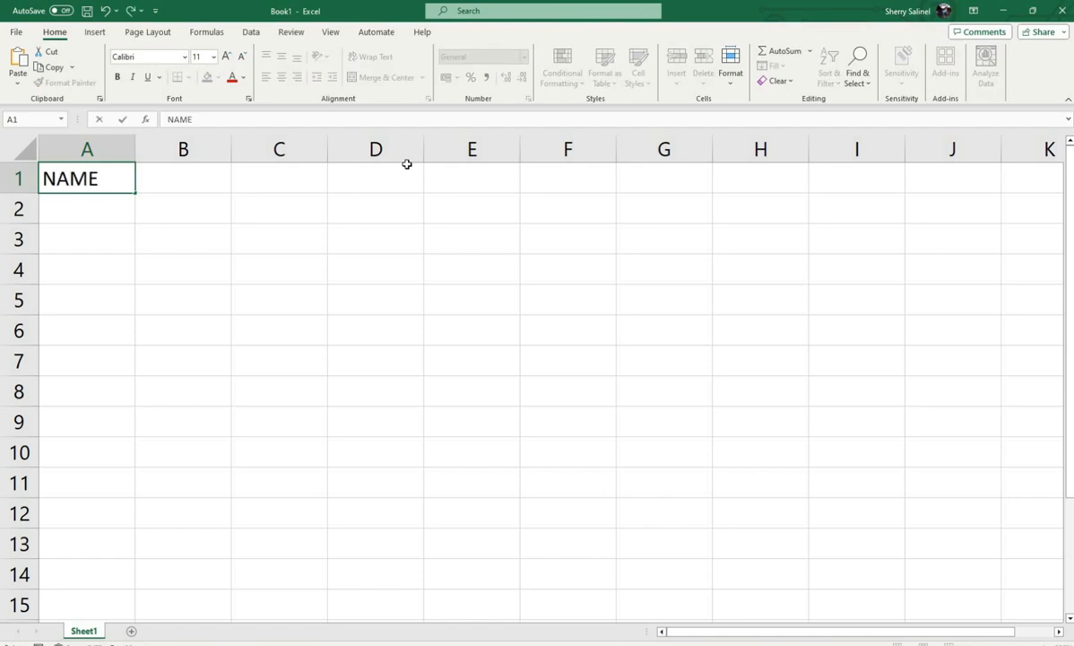
pyautogui.press('Tab')
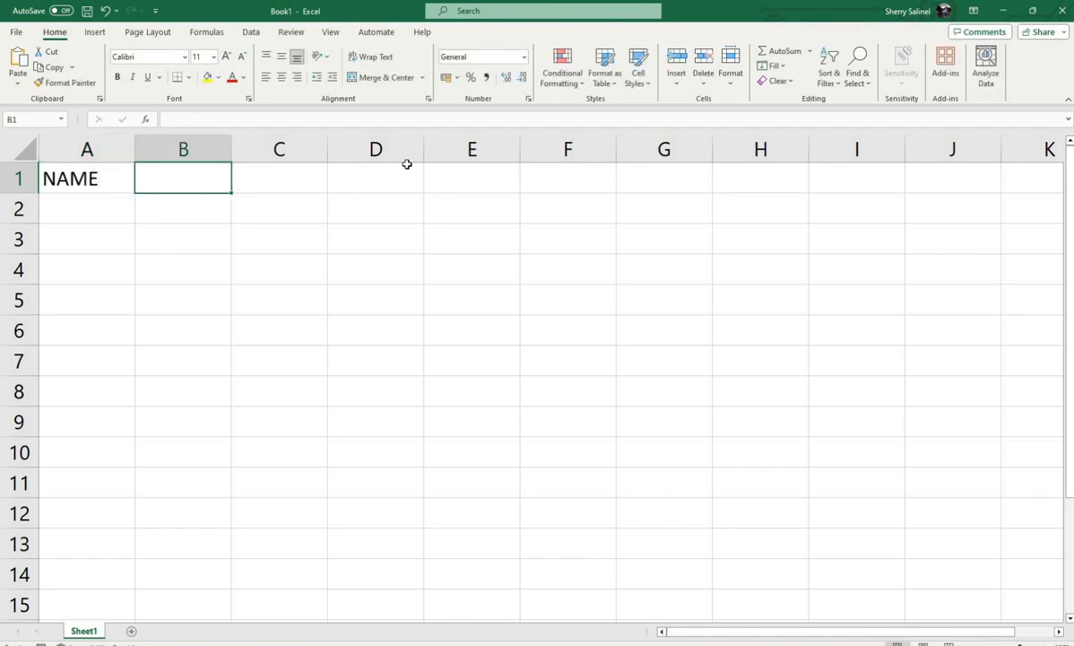
pyautogui.write('GRADE')
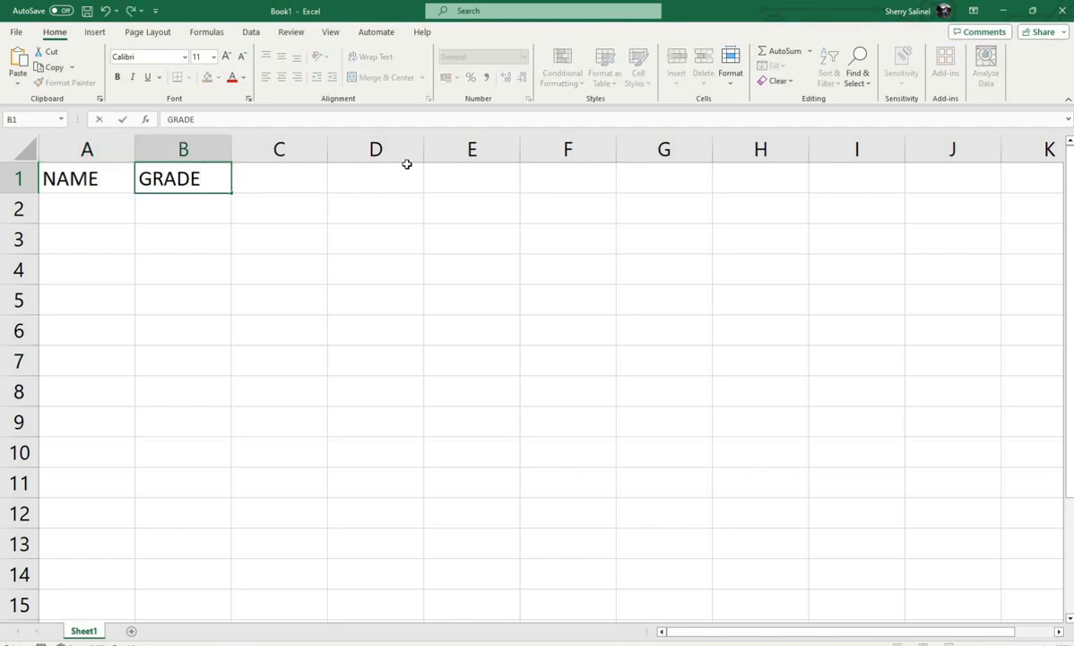
pyautogui.press('Tab')
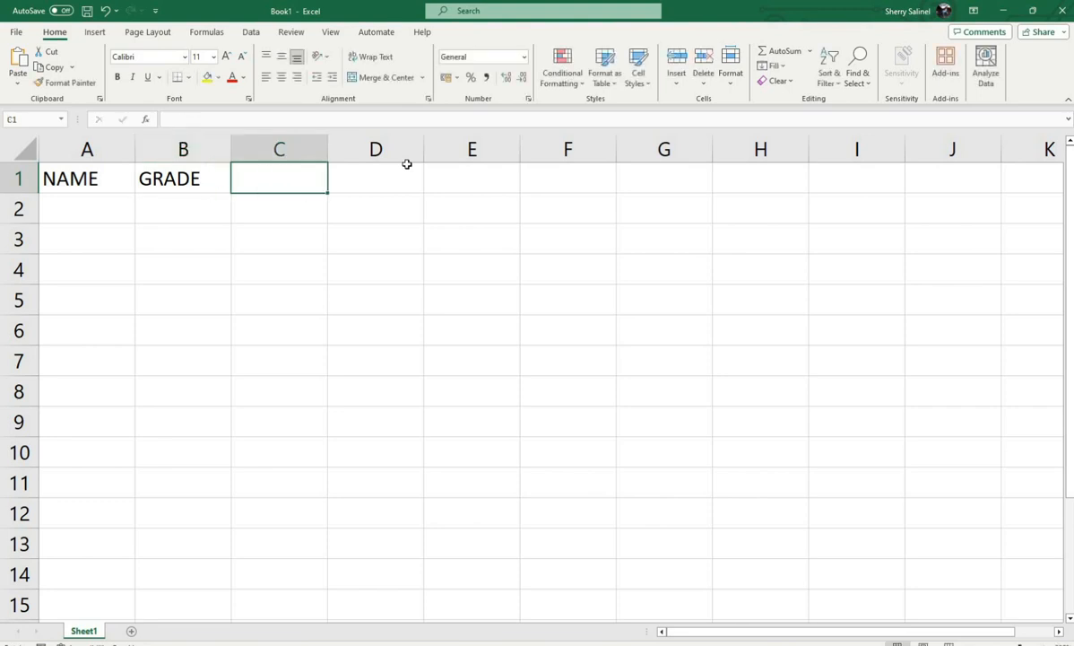
pyautogui.write('REMARKS')
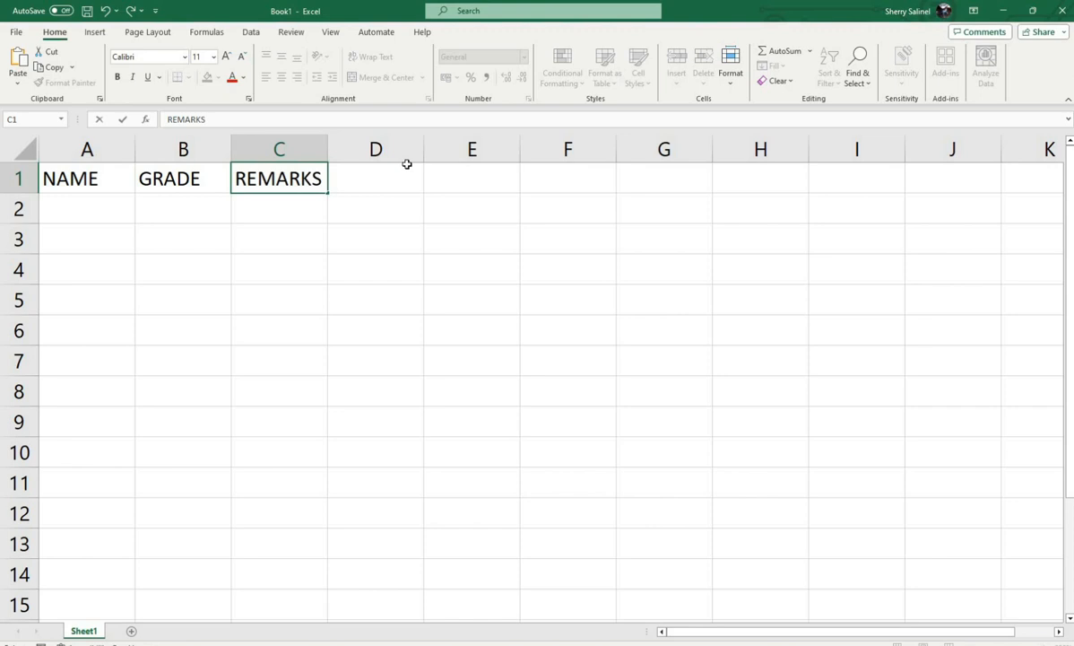
pyautogui.press('Down')
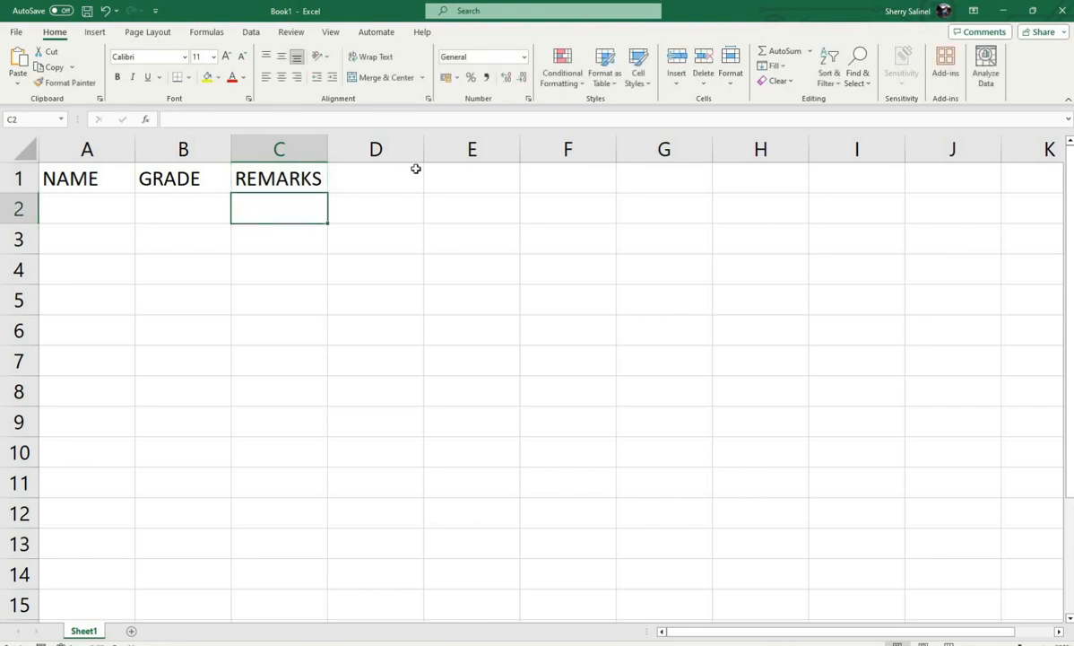
# - Open the data entry Form for the header range A1:C1, using the first row as column labels
pyautogui.moveTo(113, 177); pyautogui.dragTo(324, 181)
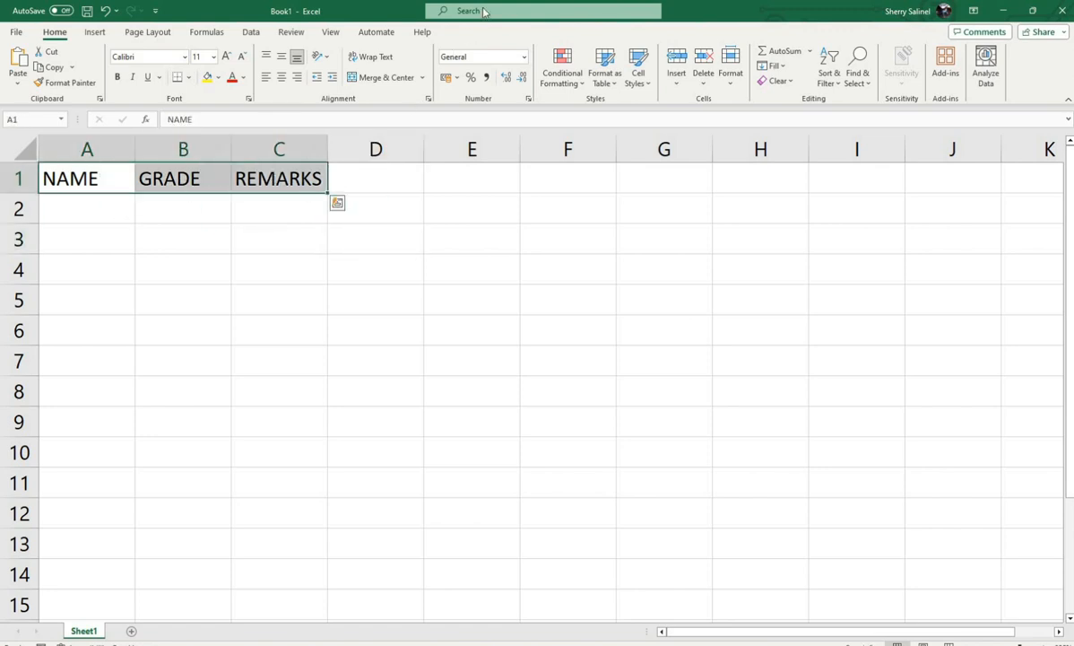
pyautogui.click(483, 11)
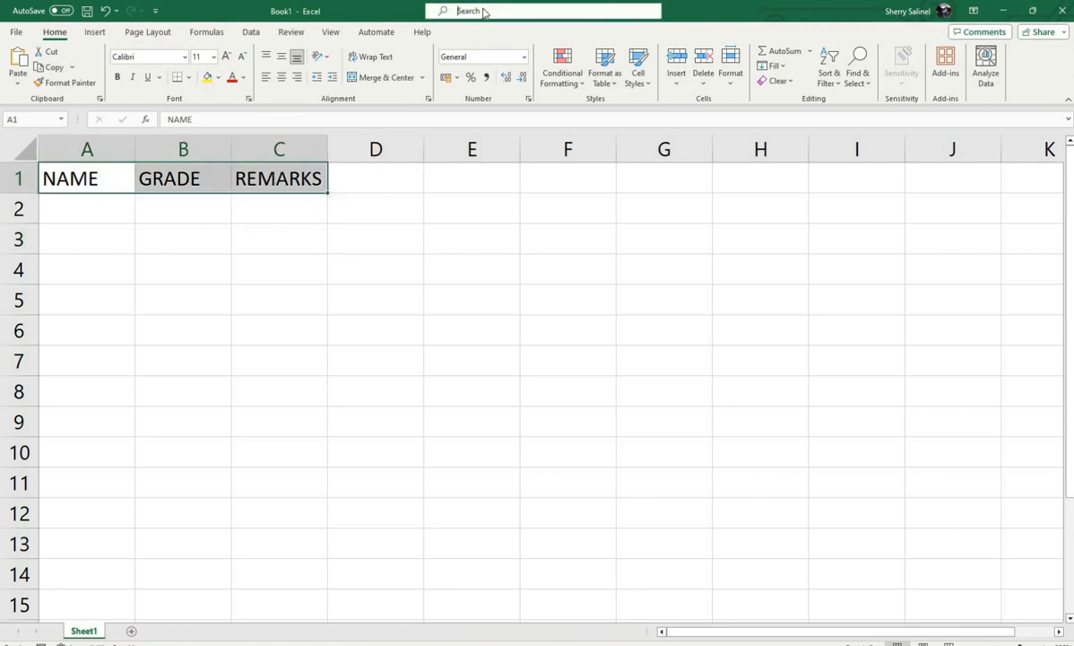
pyautogui.write('FORMS')
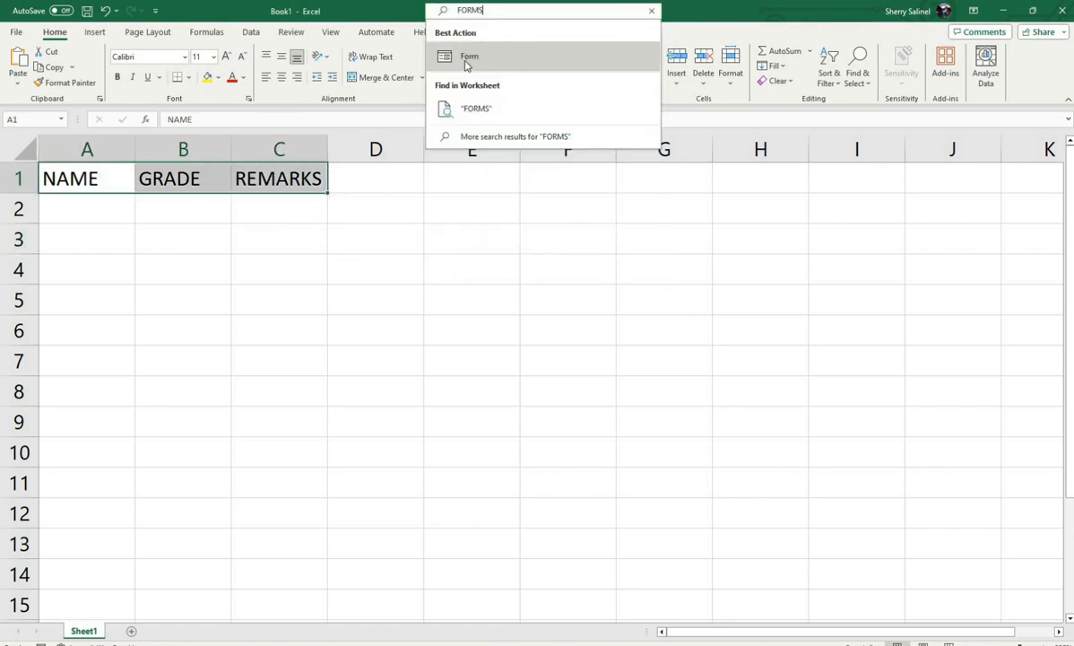
pyautogui.click(466, 64)
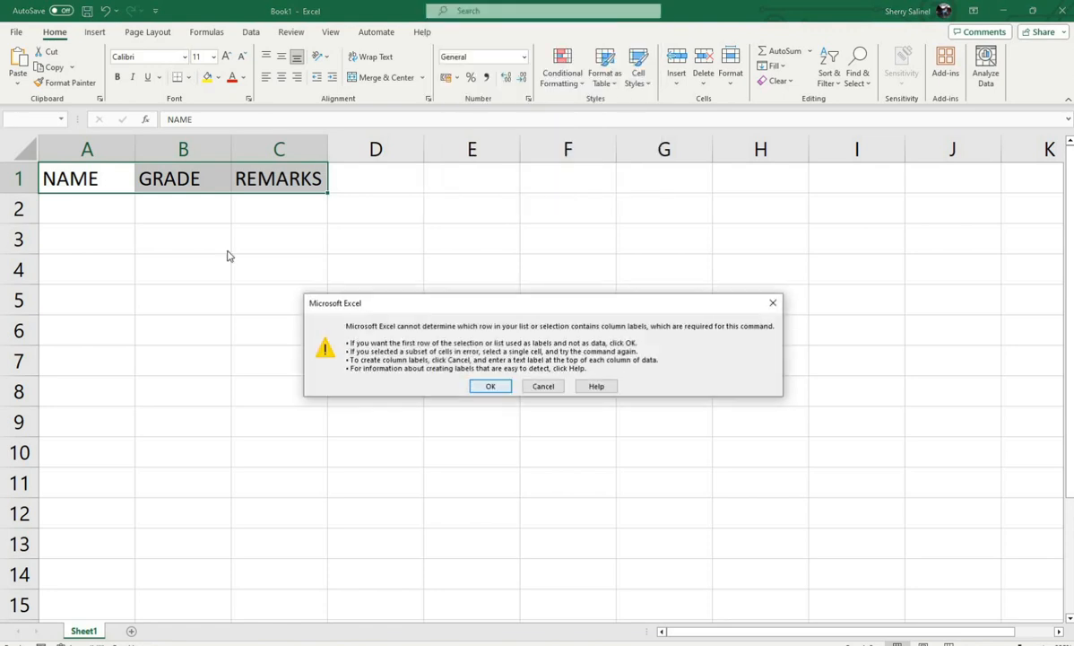
pyautogui.press('Return')
pyautogui.moveTo(222, 180); pyautogui.dragTo(457, 217)
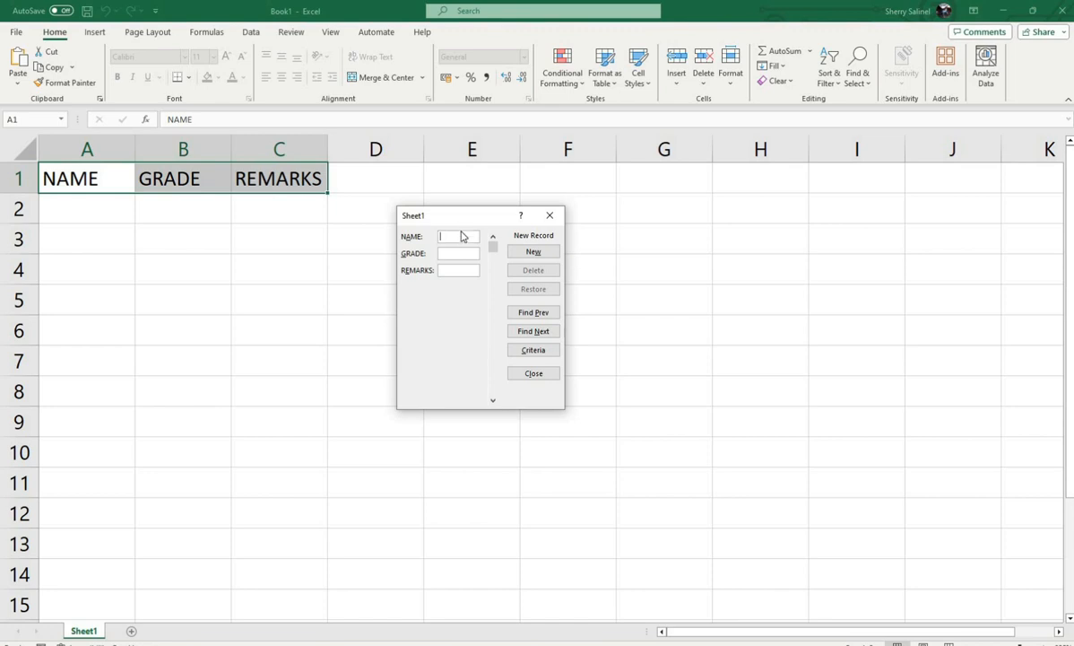
# - Add a record through the form with name Jose Rizal, grade 92 and remarks 1
pyautogui.write('Jose Rizal')
pyautogui.press('Tab')
pyautogui.click(553, 256)
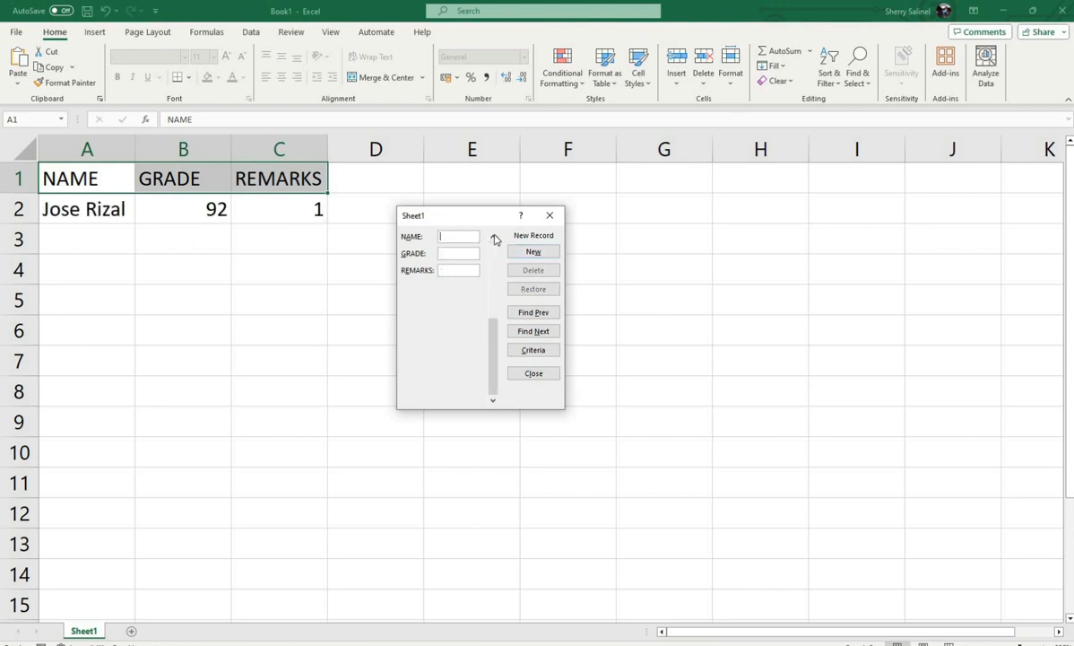
# - Add a record through the form with name Andres Bonifacio, grade 91 and remarks 2
pyautogui.write('a')
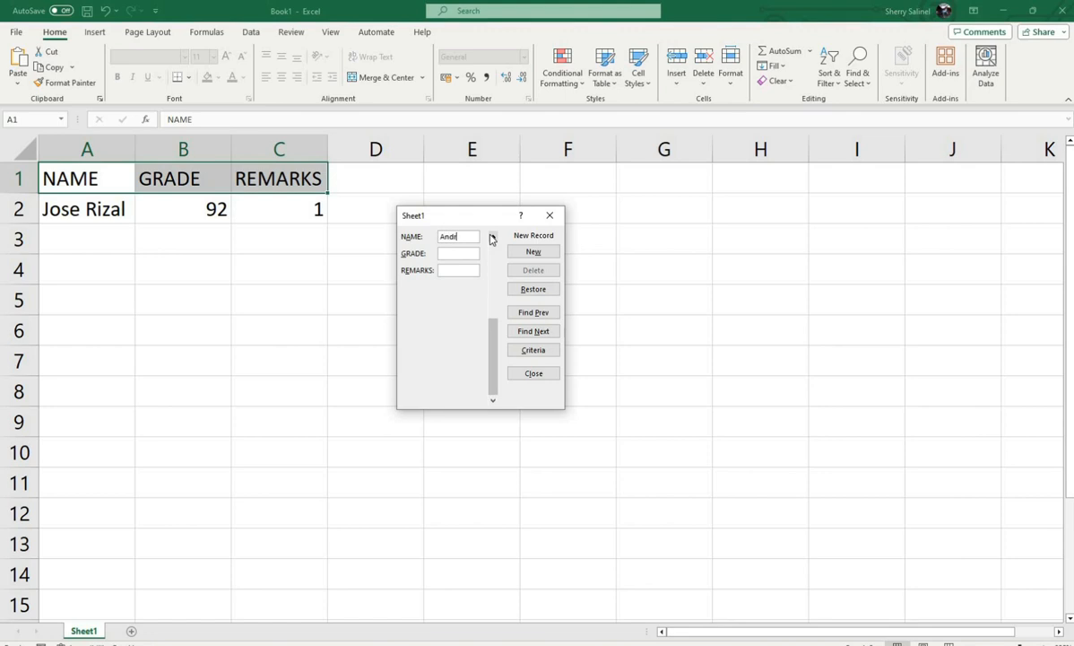
pyautogui.write('ndres Bonif')
pyautogui.write('acio')
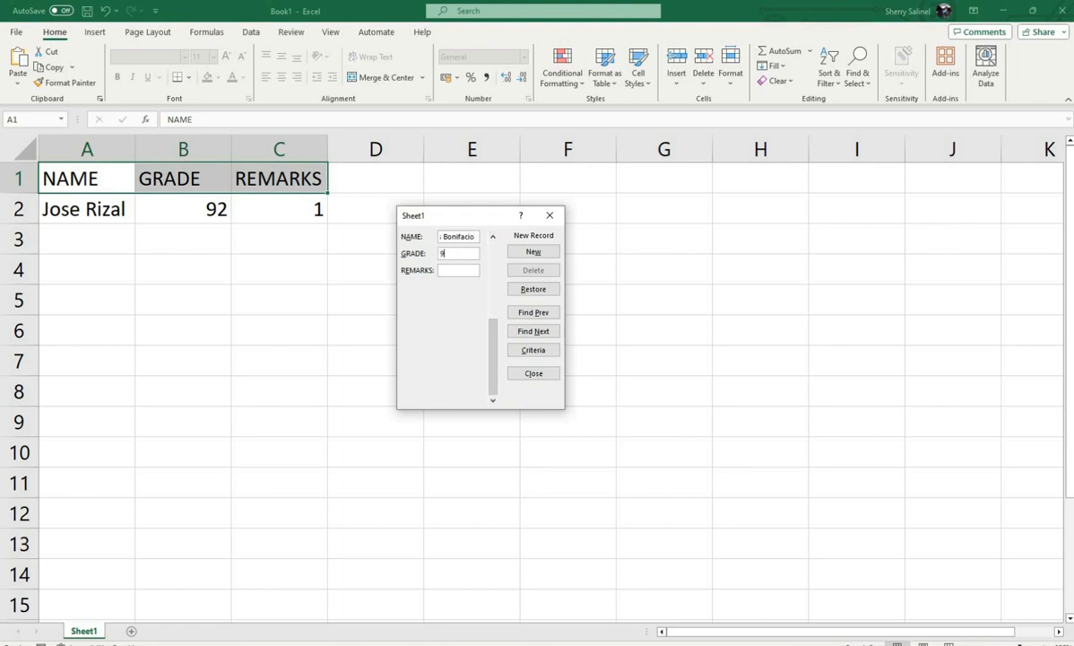
pyautogui.write('1')
pyautogui.write('2')
pyautogui.click(534, 252)
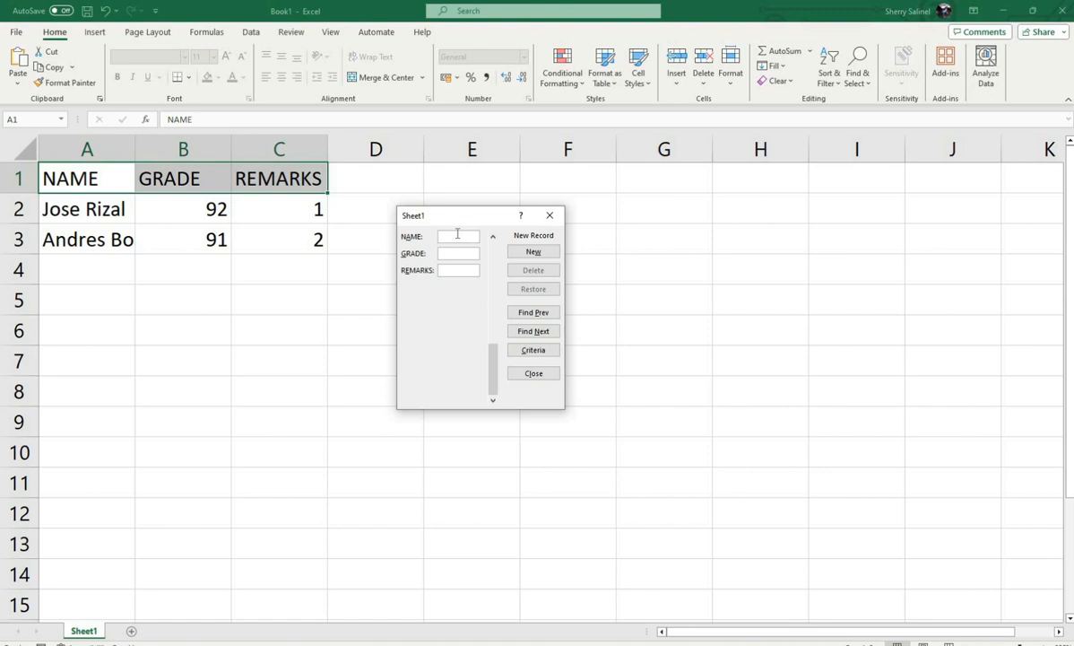
# - Add a record with name Juan Luna, grade 90 and remarks 3, and close the form
pyautogui.write('Juan Kuna')
pyautogui.press('Tab')
pyautogui.write('90')
pyautogui.click(471, 269)
pyautogui.write('3')
pyautogui.click(531, 253)
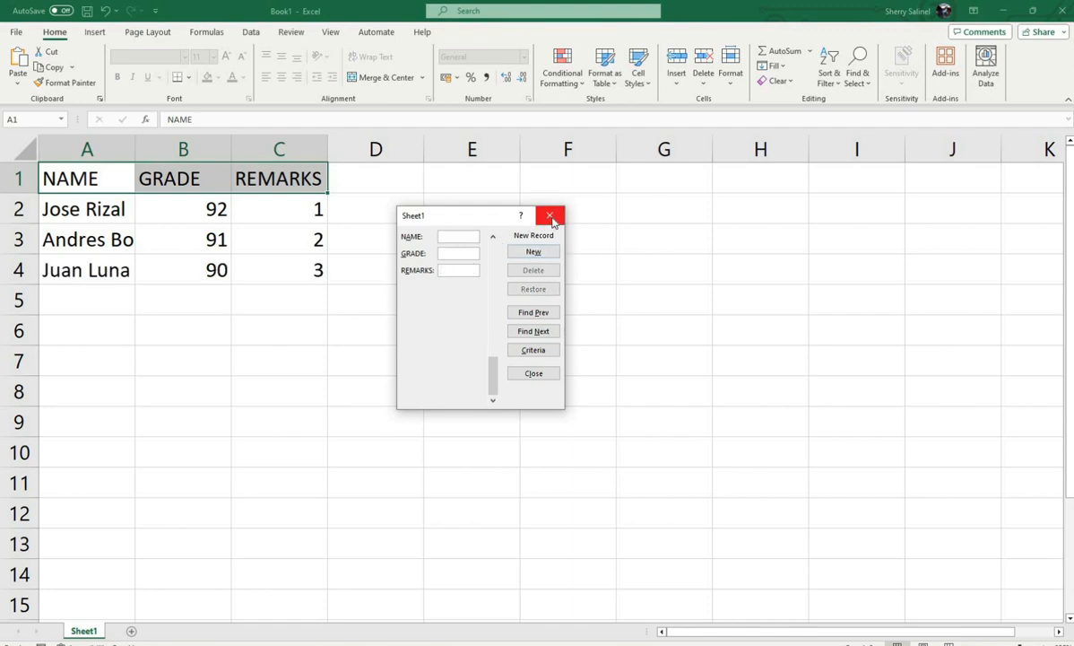
pyautogui.click(534, 373)
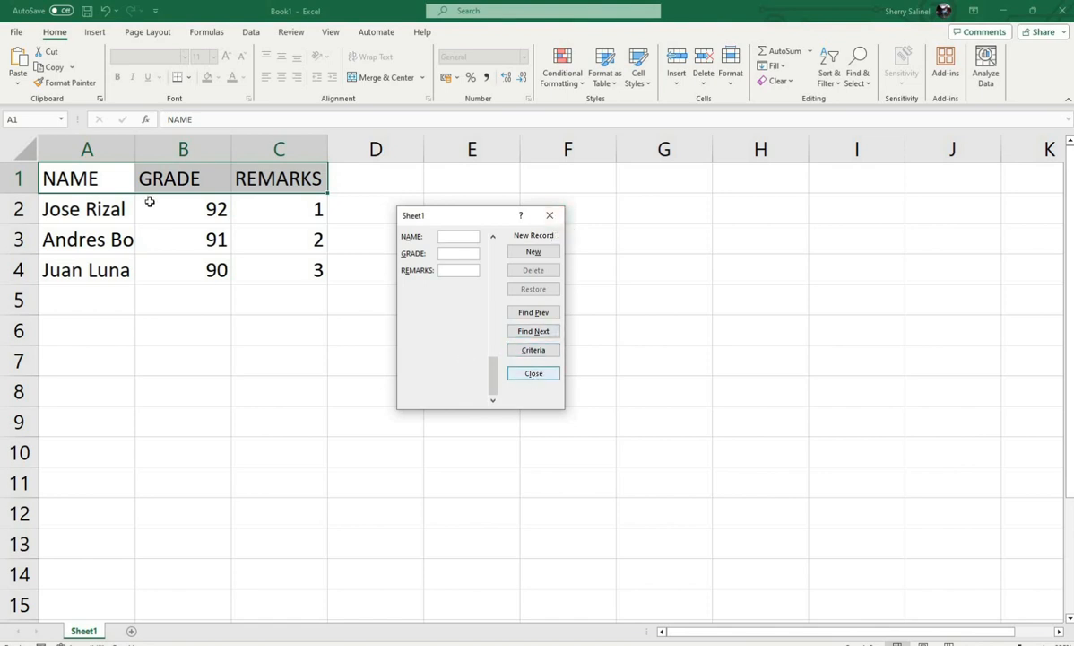
# - Widen column A so that the full names fit
pyautogui.click(173, 293)
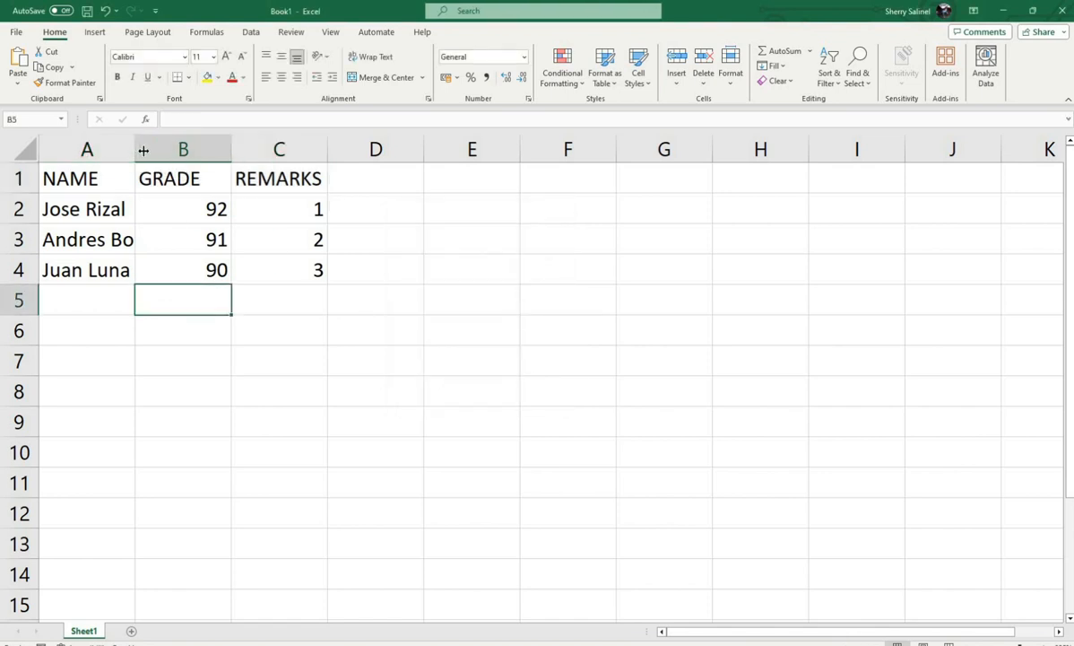
pyautogui.moveTo(135, 154); pyautogui.dragTo(204, 158)
pyautogui.click(259, 237)
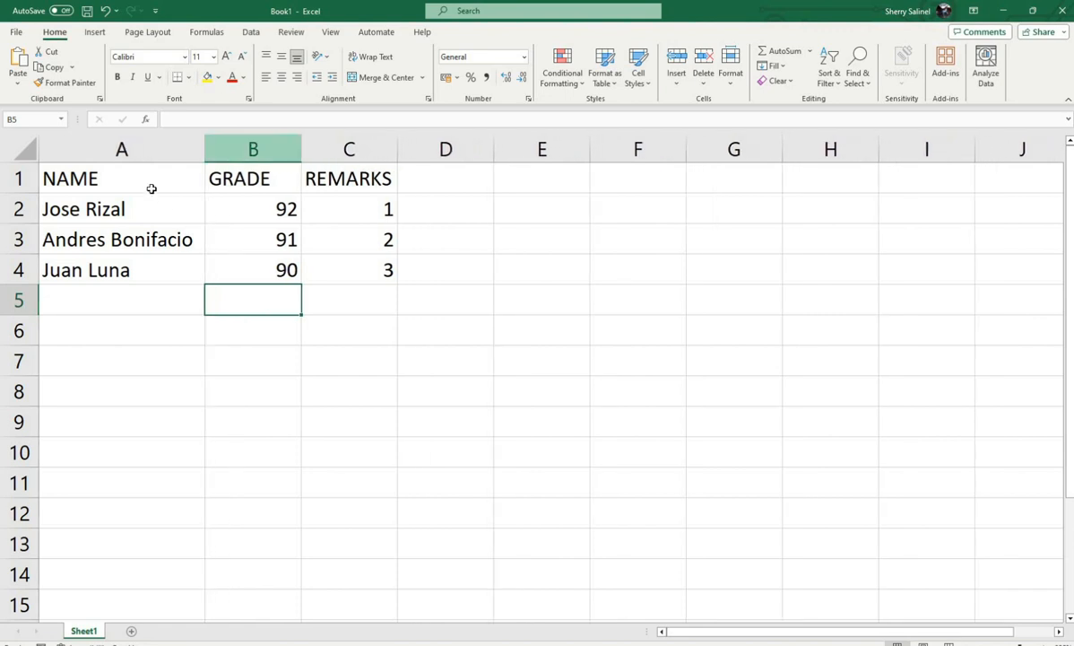
pyautogui.moveTo(123, 186); pyautogui.dragTo(352, 186)
pyautogui.click(402, 321)
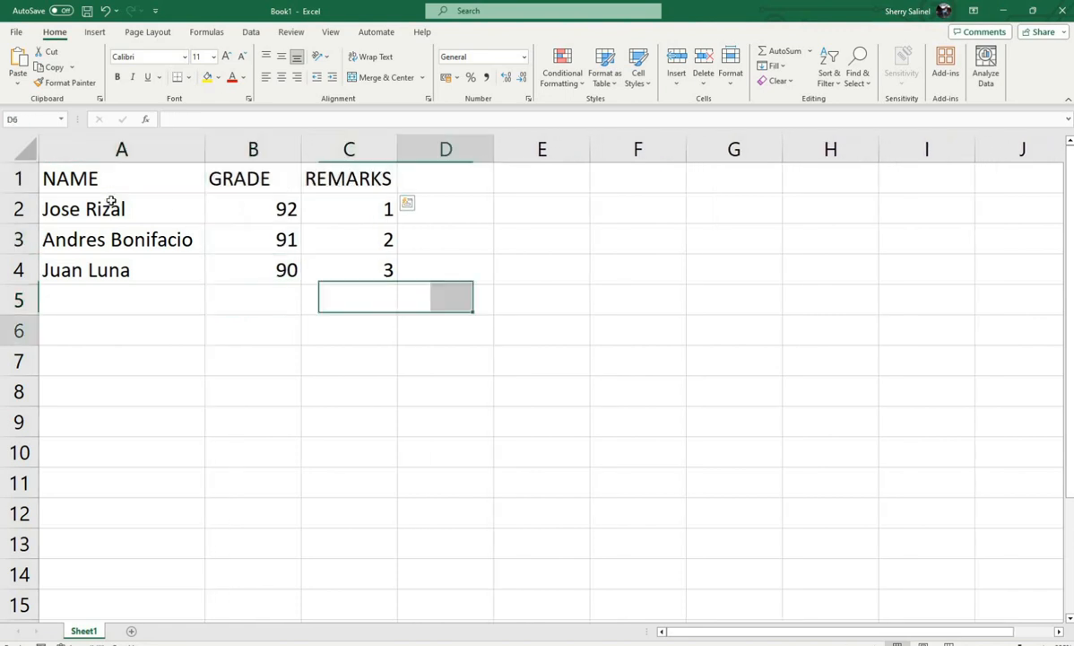